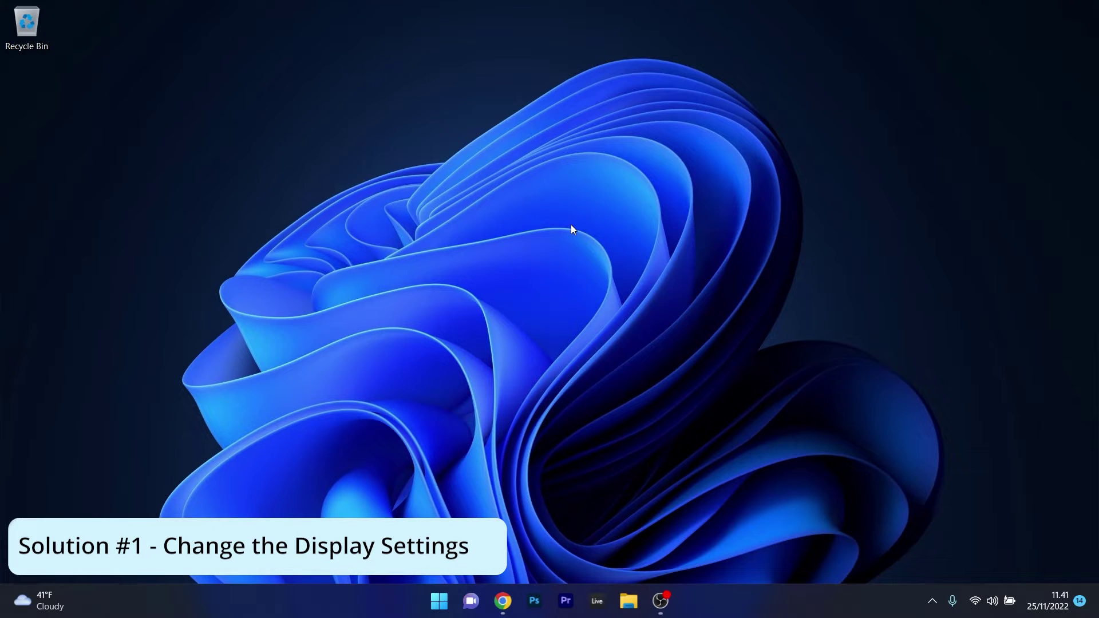
Launch the Settings app from the Start menu's pinned apps.
{"action": "left_click", "coordinate": [441, 598]}
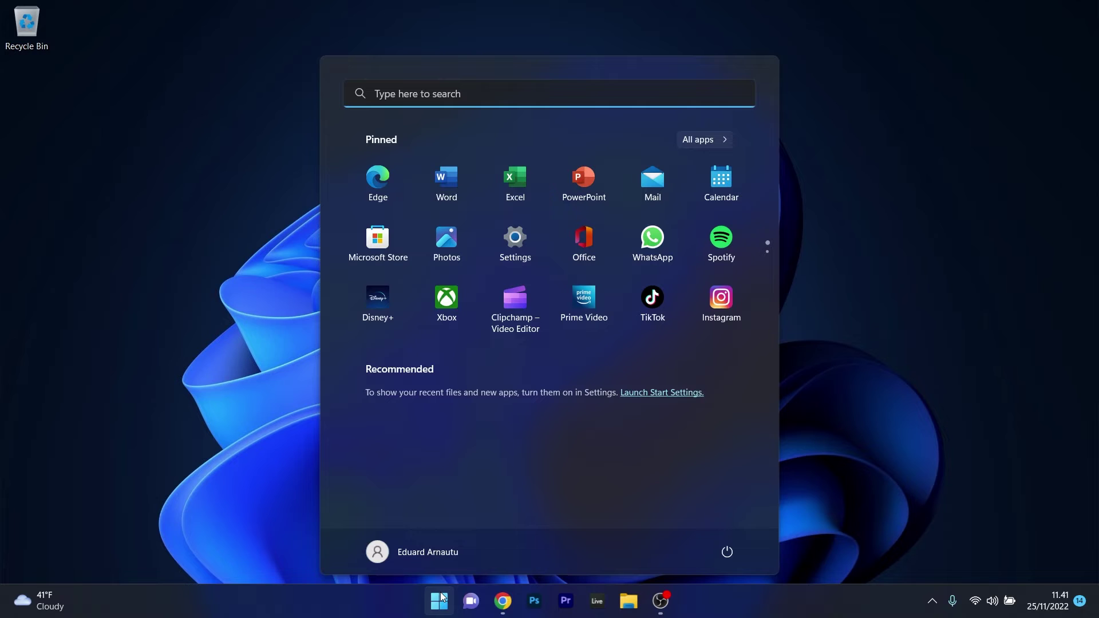
{"action": "left_click", "coordinate": [514, 249]}
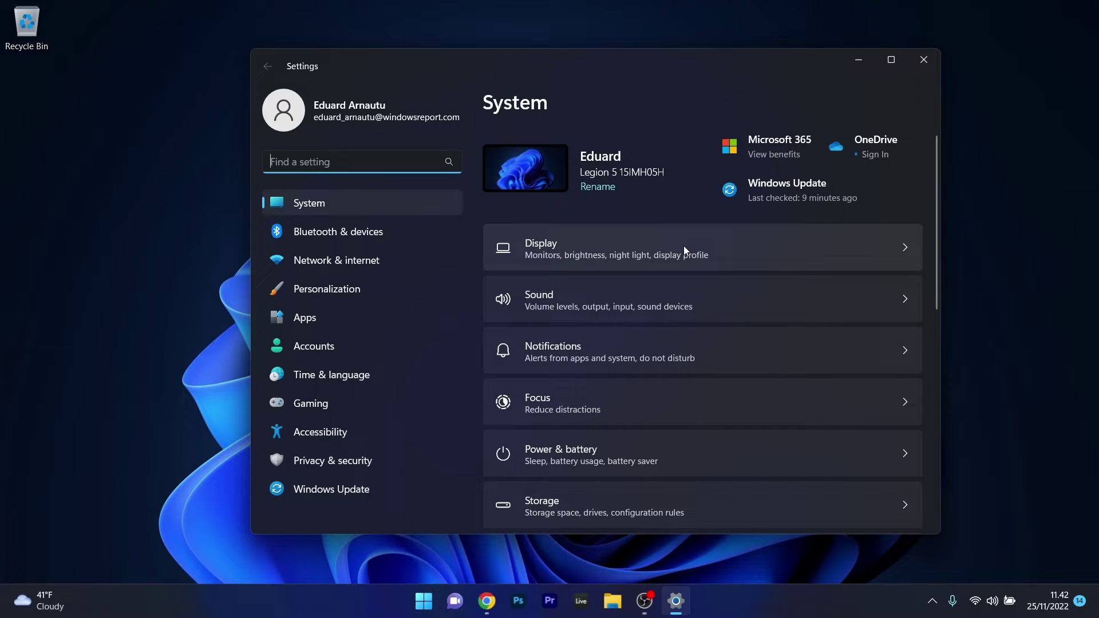
On the Display page, lower the brightness slider, then return it to 100.
{"action": "left_click", "coordinate": [699, 245]}
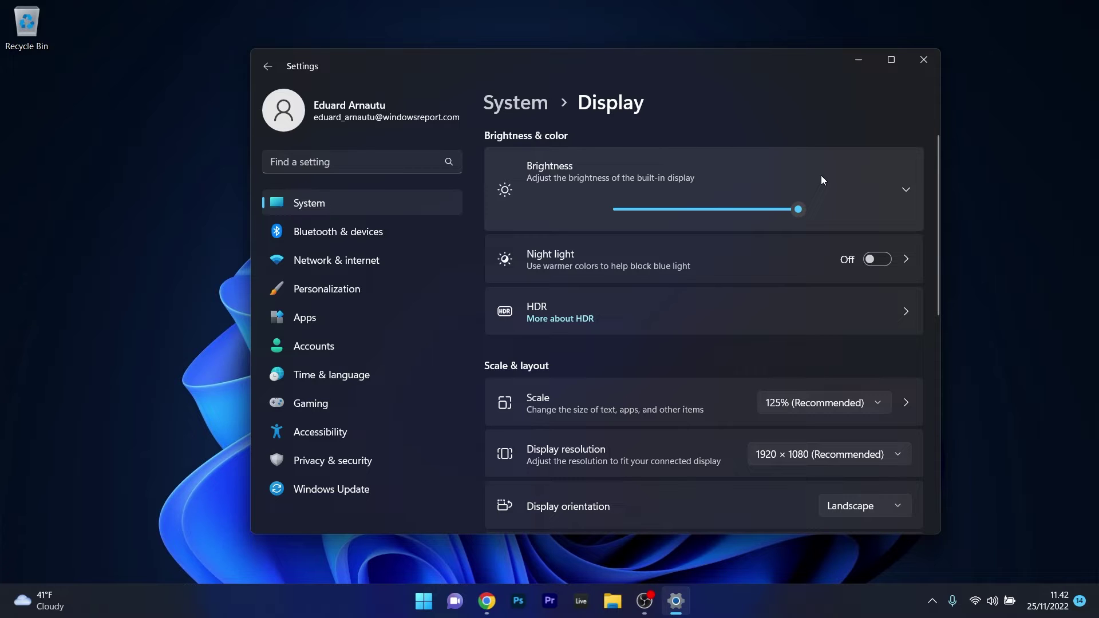
{"action": "left_click_drag", "start_coordinate": [803, 211], "coordinate": [731, 215]}
{"action": "left_click_drag", "start_coordinate": [731, 216], "coordinate": [816, 212]}
Expand the extra brightness options, then close the Settings window.
{"action": "left_click", "coordinate": [909, 191]}
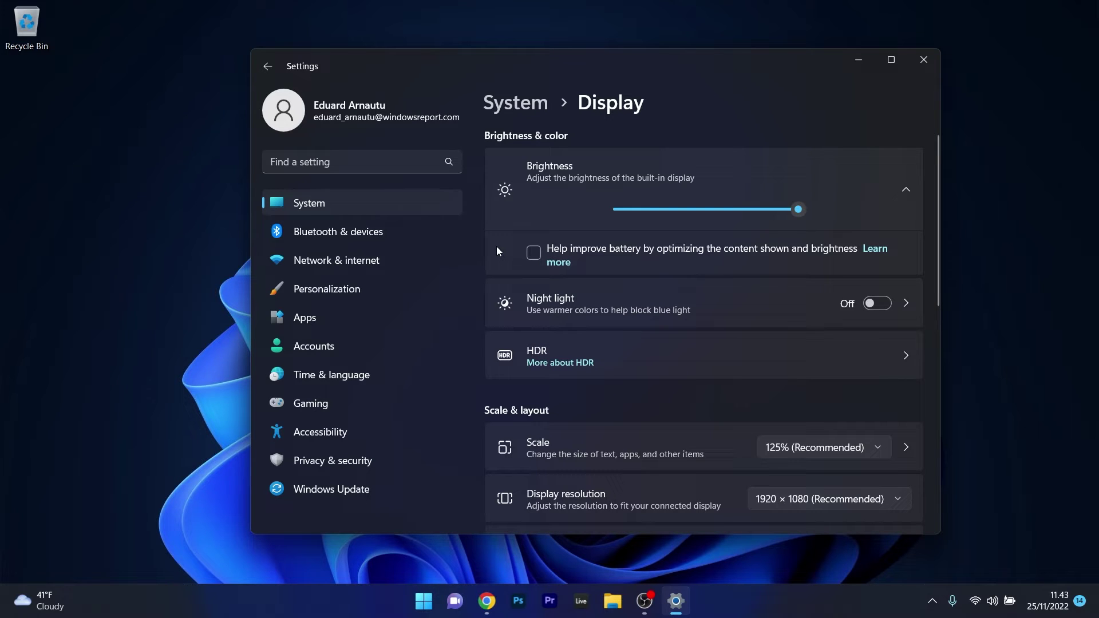
{"action": "left_click", "coordinate": [923, 62]}
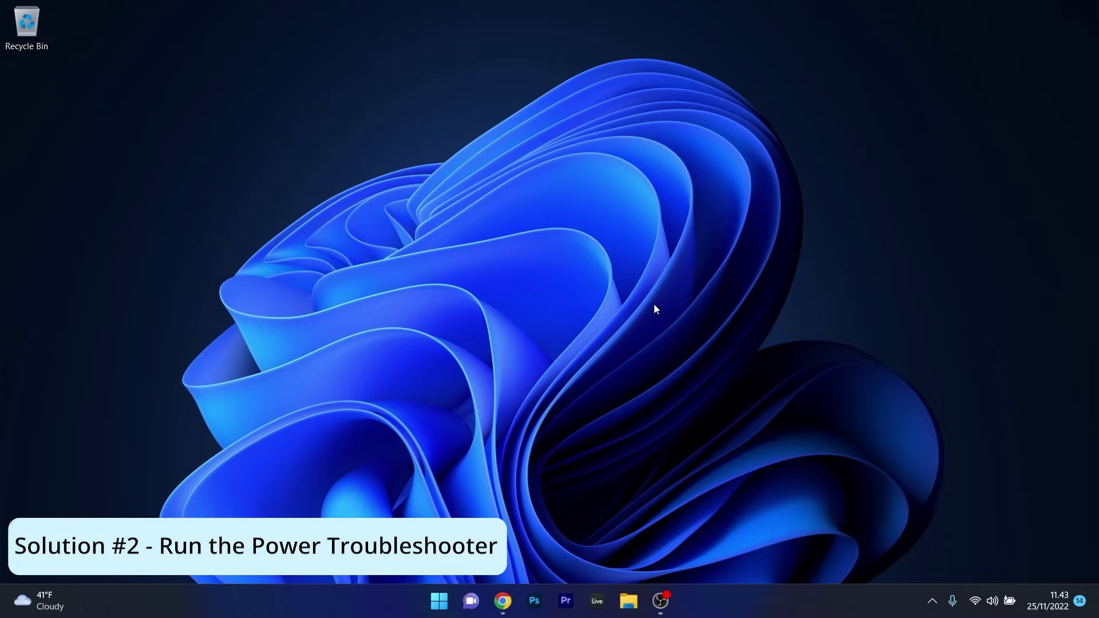
Reopen the Settings app from the Start menu.
{"action": "left_click", "coordinate": [428, 609]}
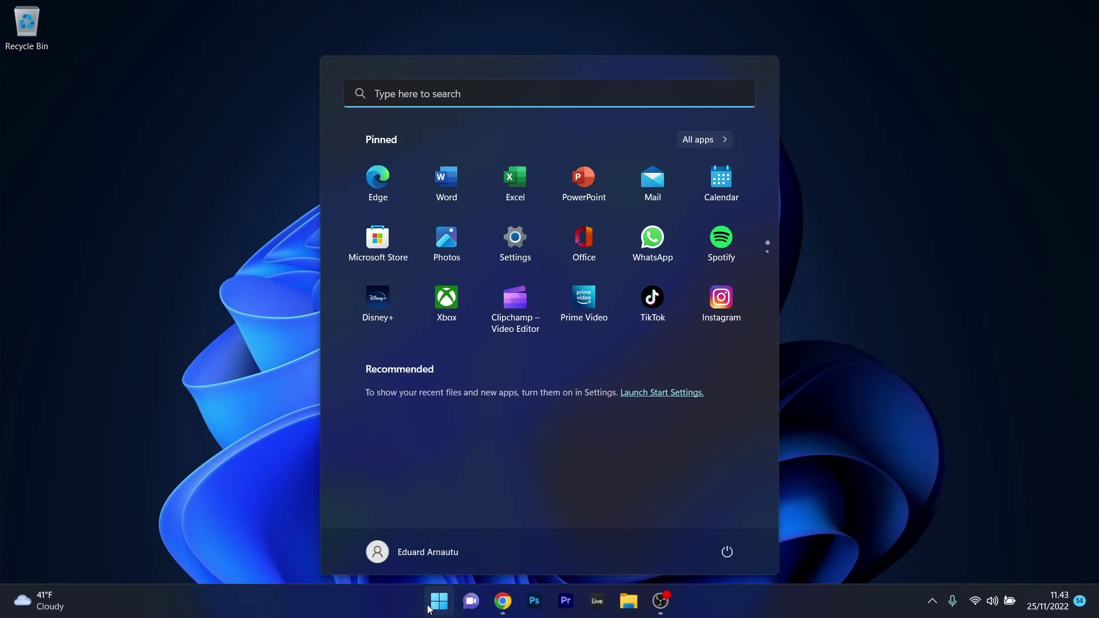
{"action": "left_click", "coordinate": [513, 243]}
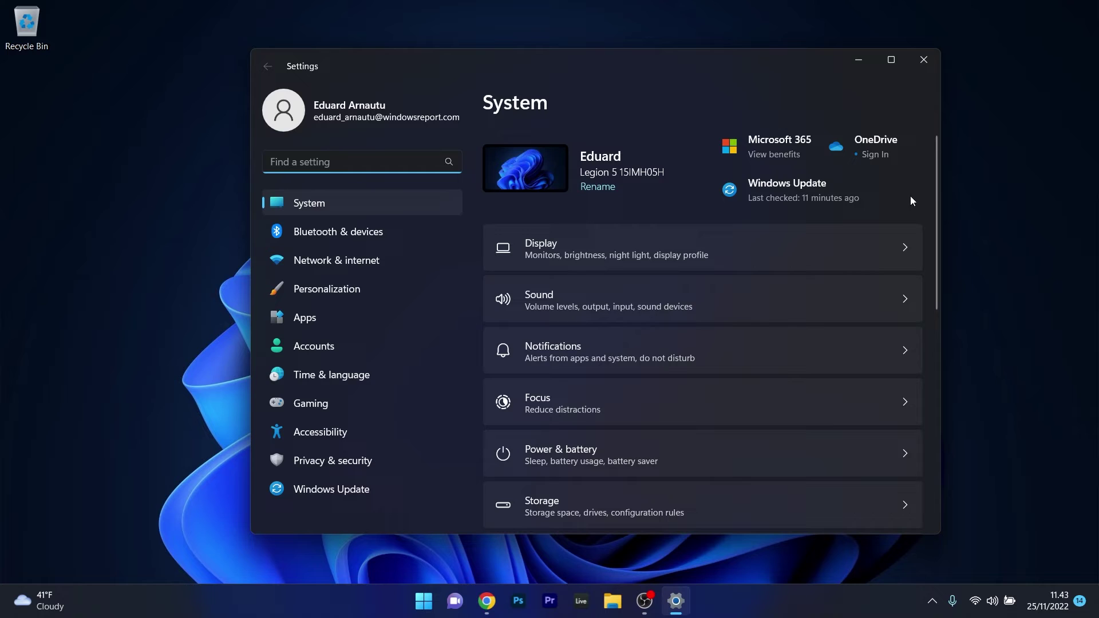
{"action": "left_click_drag", "start_coordinate": [940, 198], "coordinate": [937, 348]}
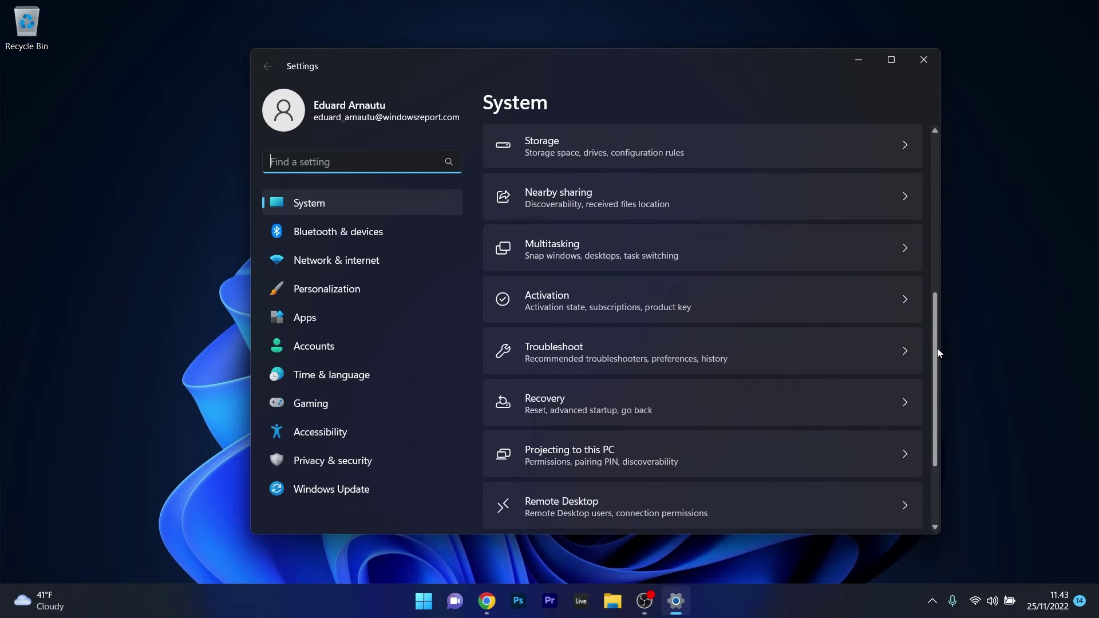
Run the Power troubleshooter under Other troubleshooters, then close it and Settings.
{"action": "left_click", "coordinate": [848, 348]}
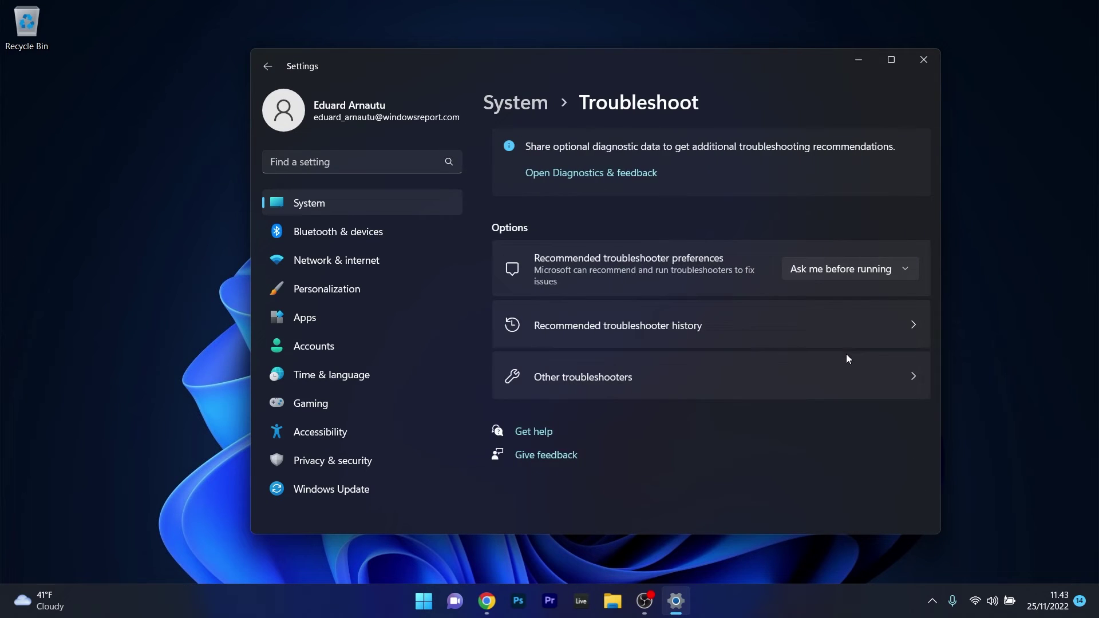
{"action": "left_click", "coordinate": [806, 391]}
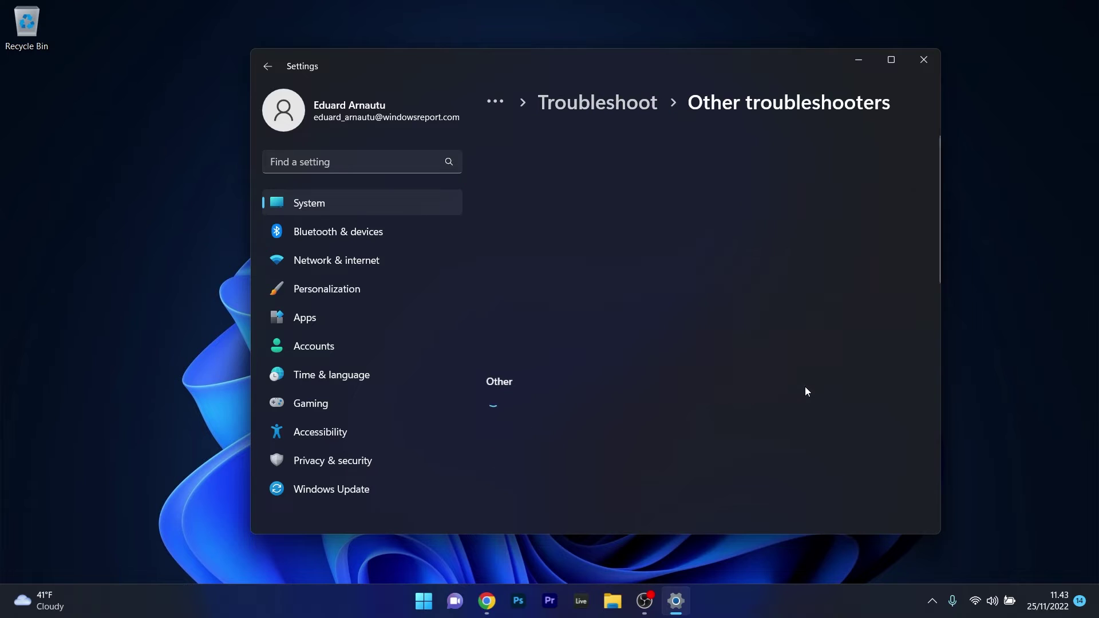
{"action": "left_click_drag", "start_coordinate": [932, 205], "coordinate": [944, 360]}
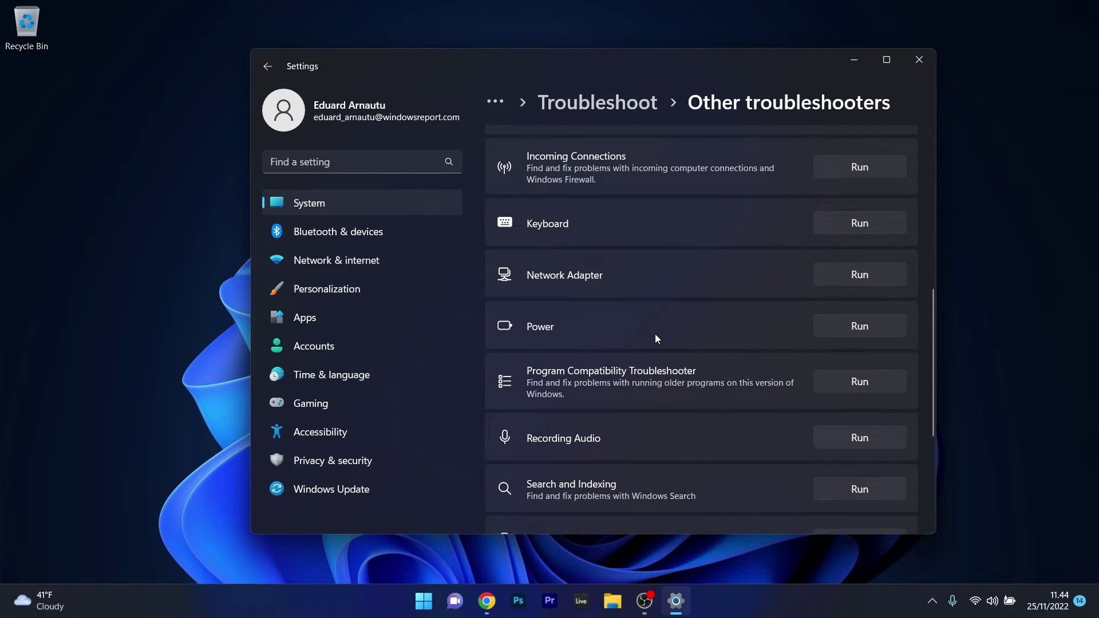
{"action": "left_click", "coordinate": [868, 329]}
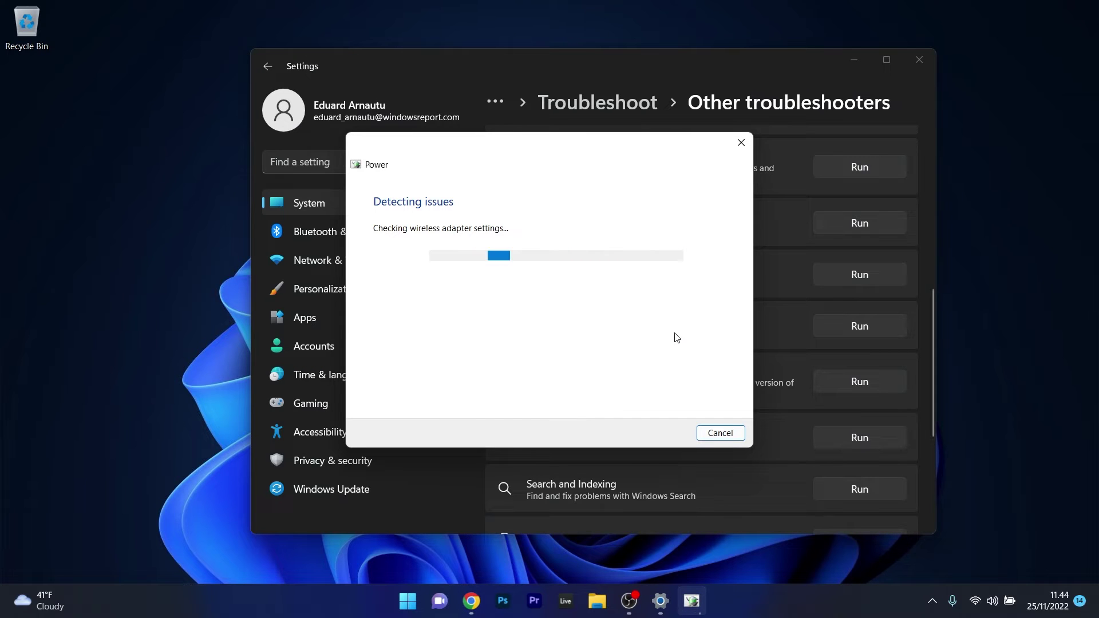
{"action": "left_click", "coordinate": [744, 144]}
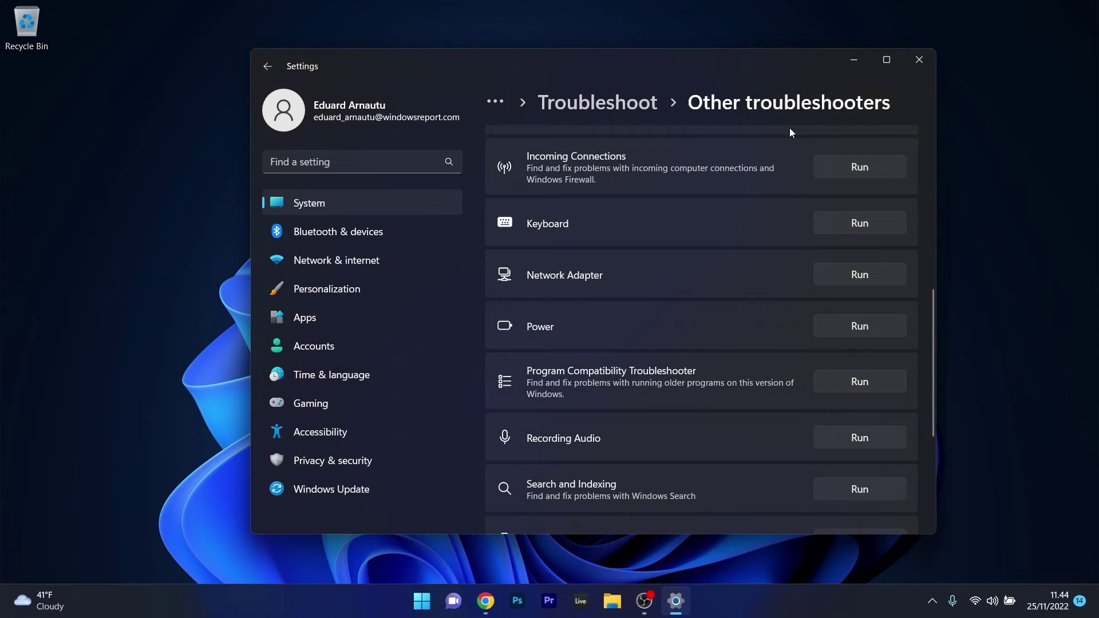
{"action": "left_click", "coordinate": [919, 58]}
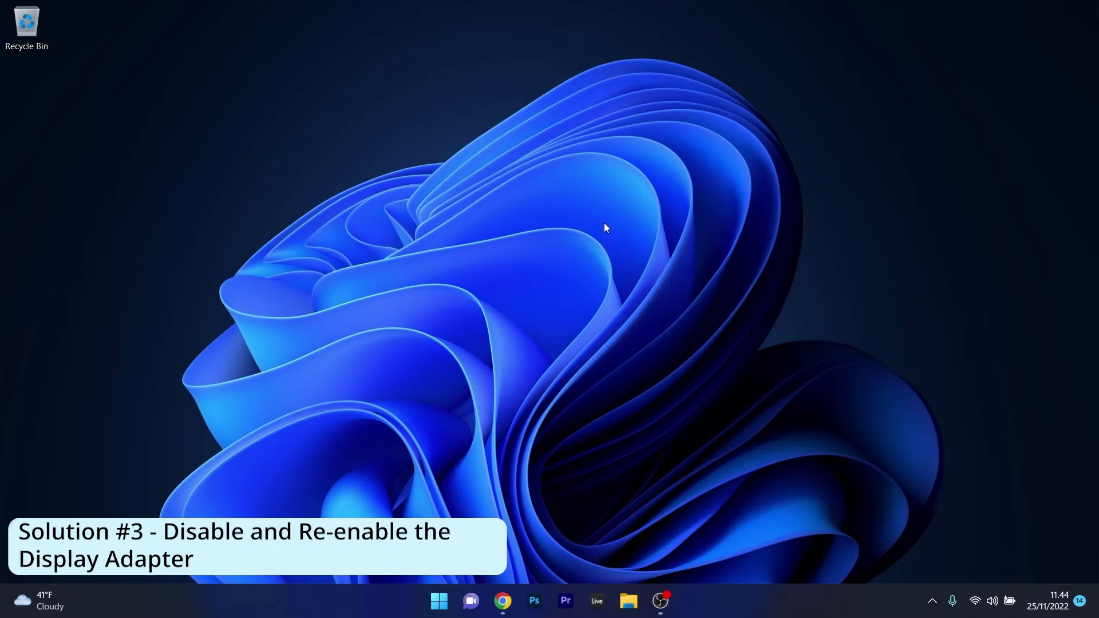
Open Device Manager from the Start button's Quick Link menu.
{"action": "right_click", "coordinate": [440, 600]}
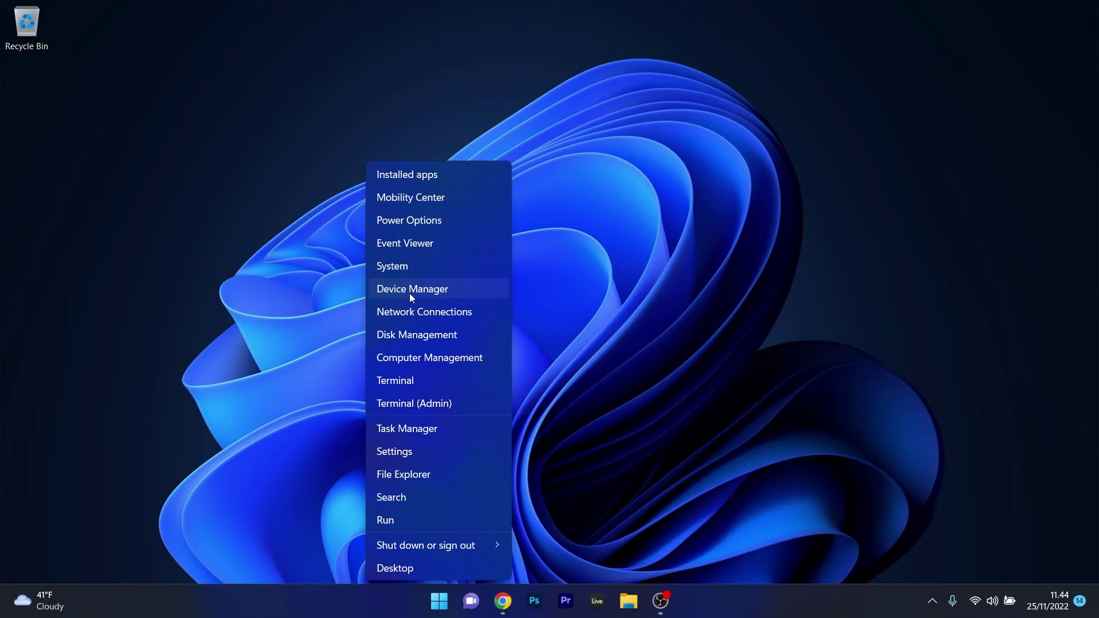
{"action": "left_click", "coordinate": [478, 293]}
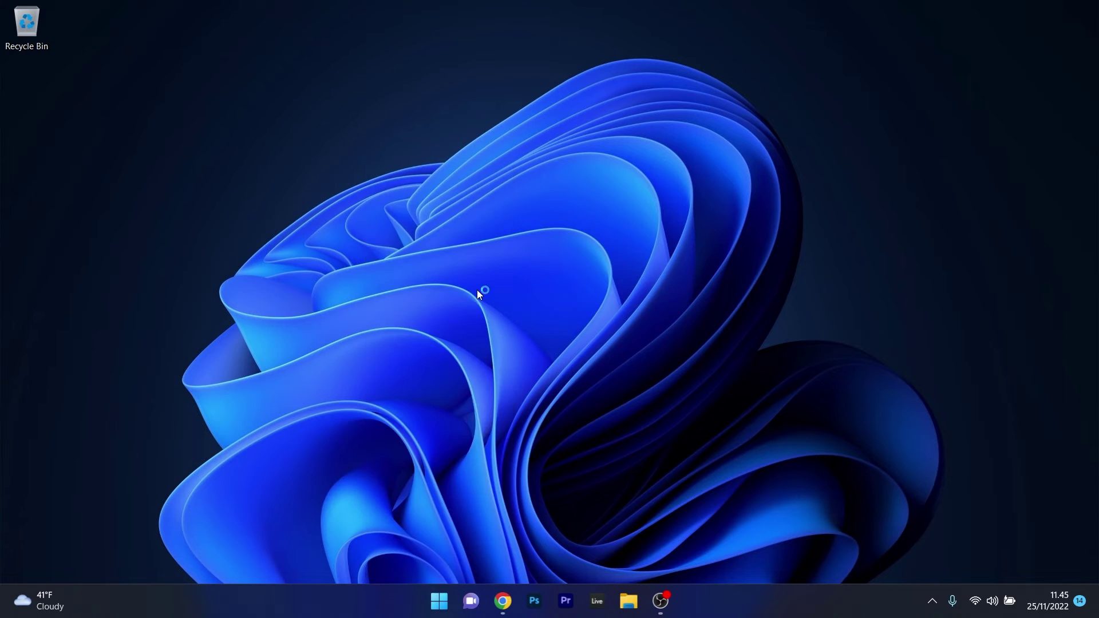
{"action": "left_click_drag", "start_coordinate": [479, 91], "coordinate": [498, 95]}
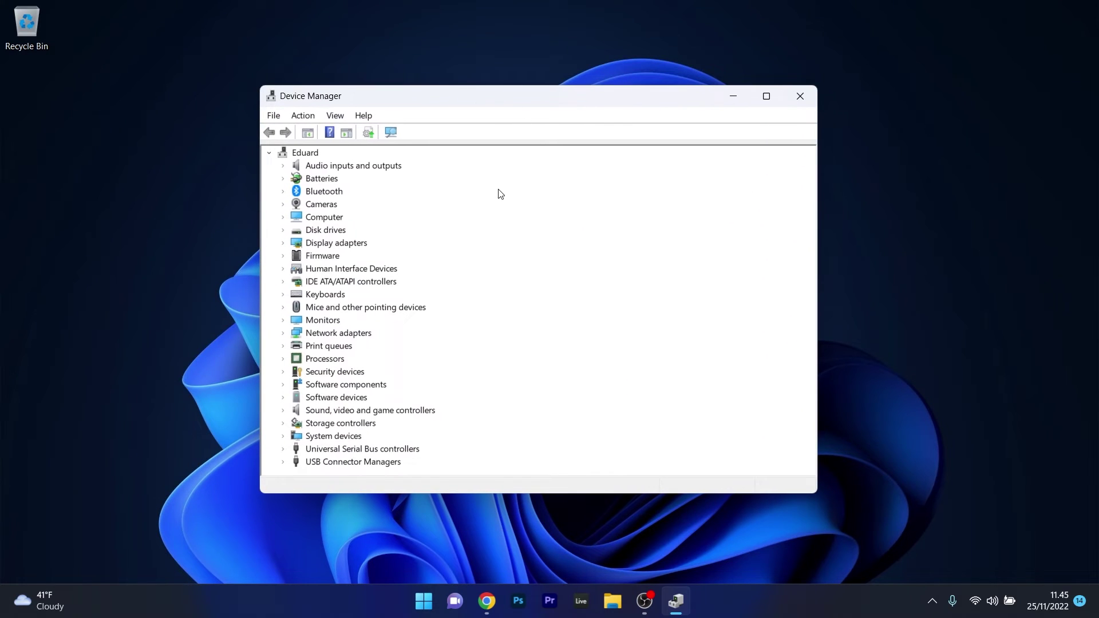
Expand Display adapters and view the NVIDIA GeForce RTX 2060's actions without choosing one.
{"action": "left_click", "coordinate": [283, 244]}
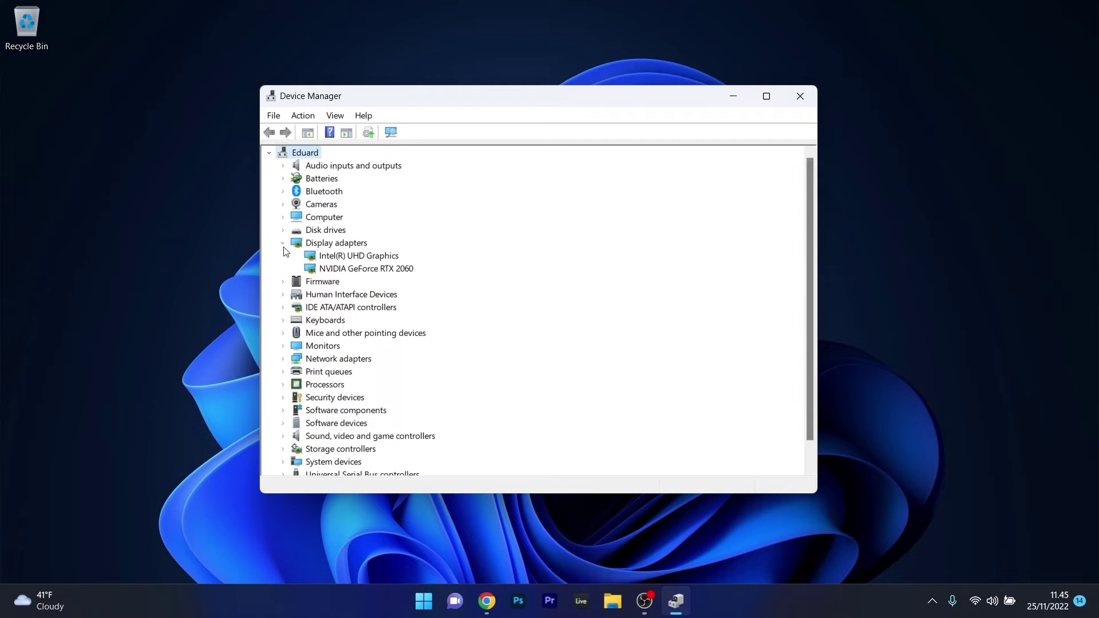
{"action": "right_click", "coordinate": [373, 272]}
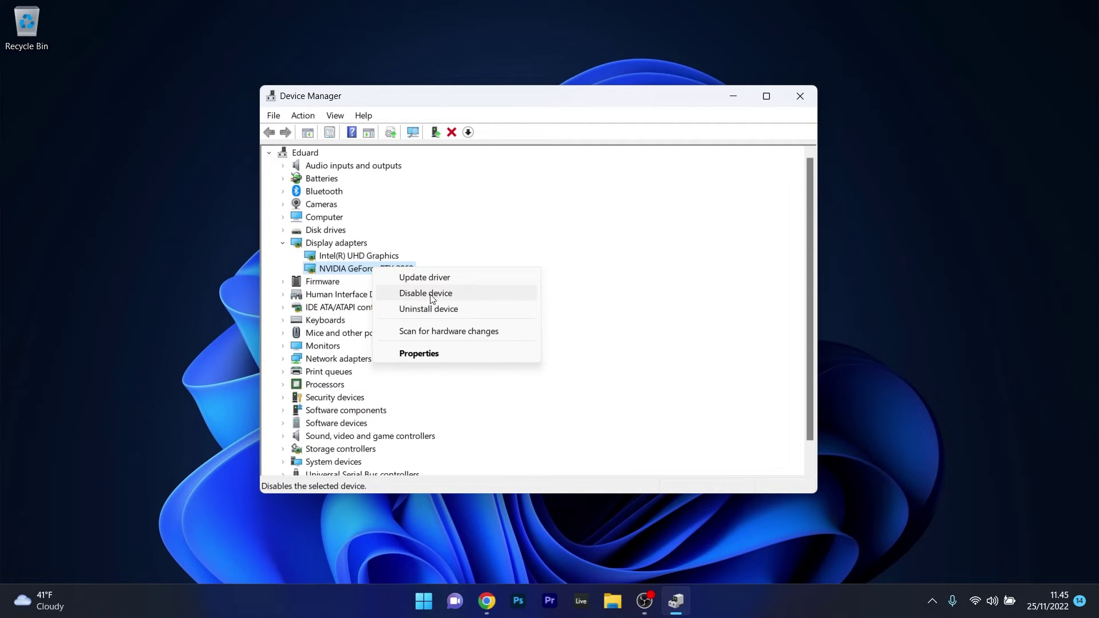
{"action": "left_click", "coordinate": [576, 296]}
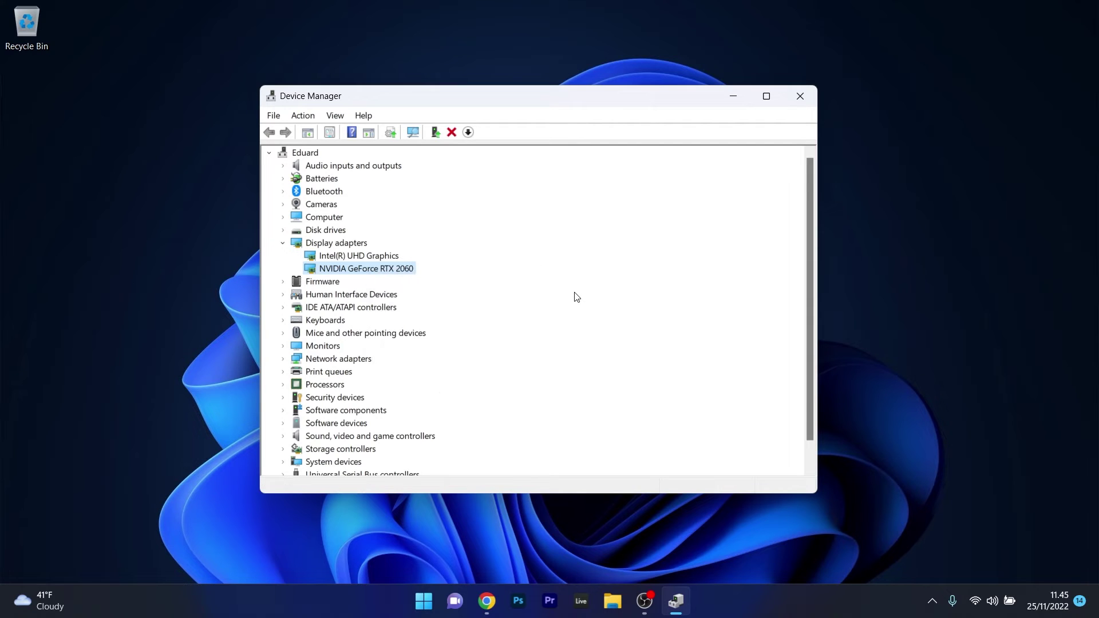
{"action": "left_click_drag", "start_coordinate": [570, 111], "coordinate": [617, 83]}
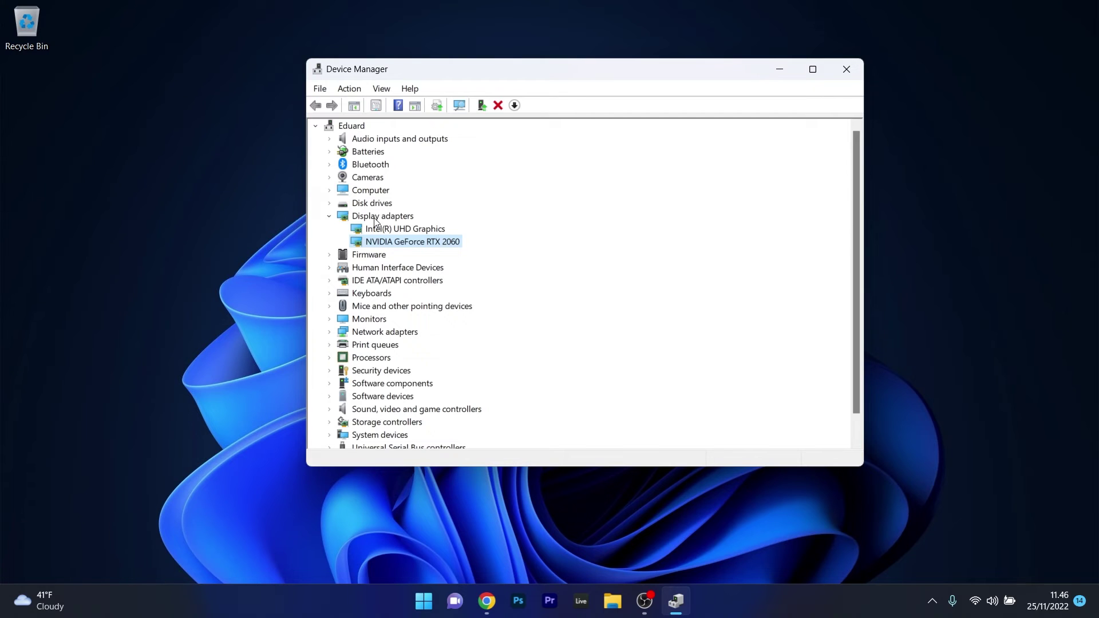
{"action": "right_click", "coordinate": [409, 246]}
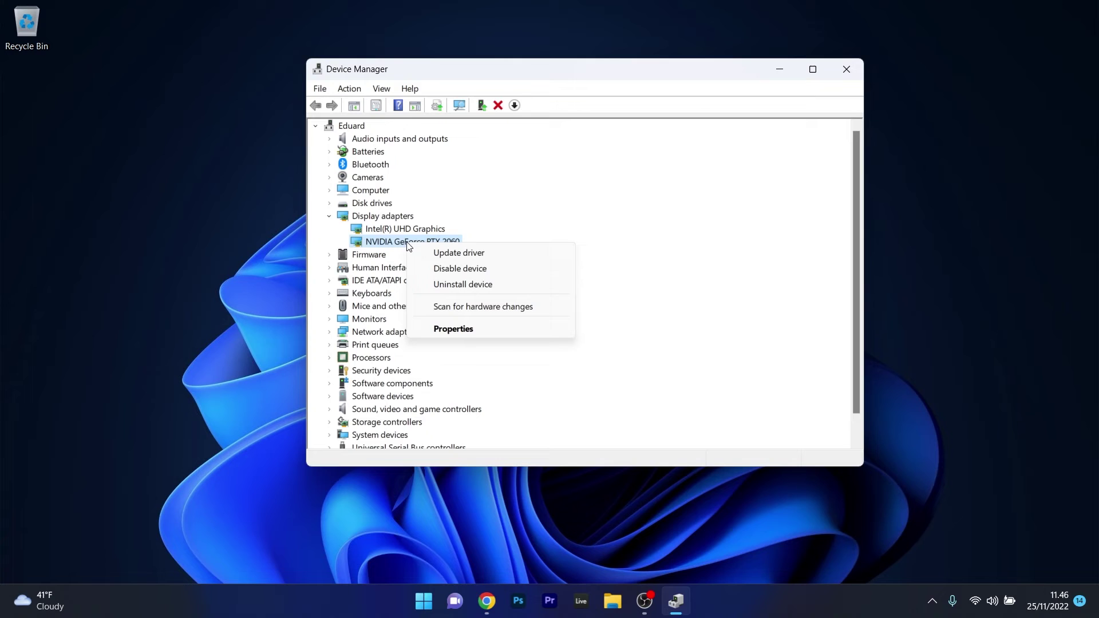
{"action": "left_click", "coordinate": [493, 260]}
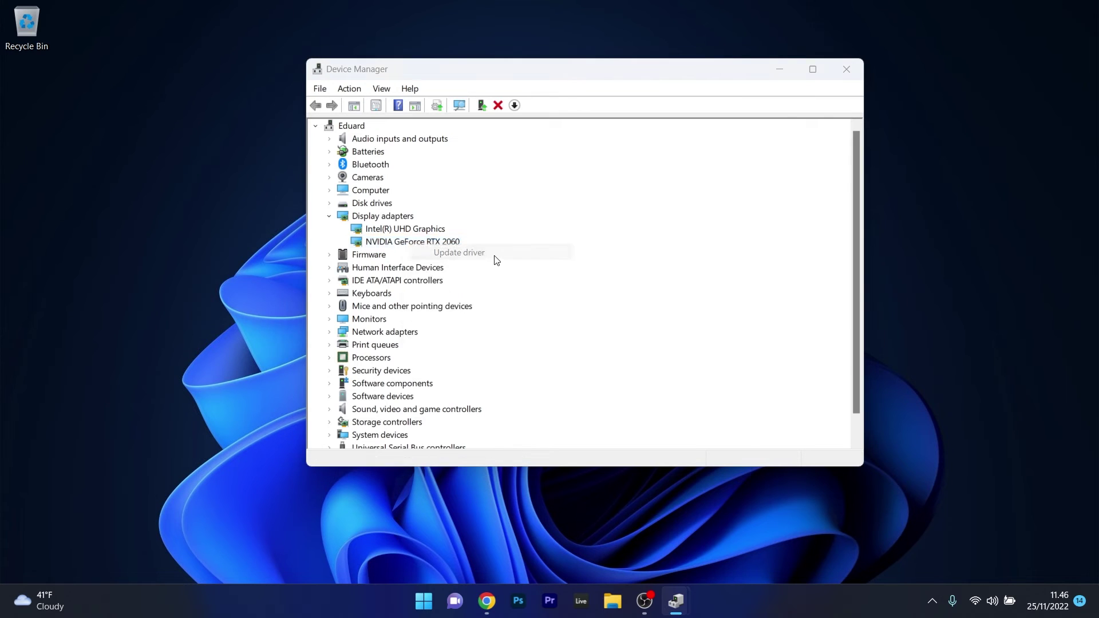
{"action": "left_click", "coordinate": [488, 258]}
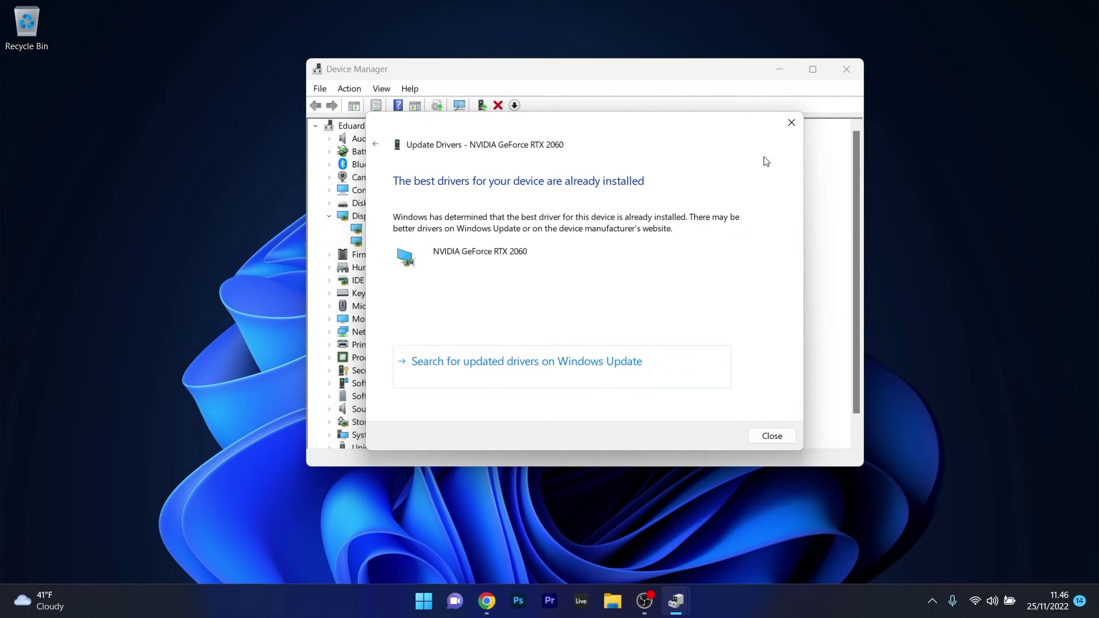
{"action": "left_click", "coordinate": [792, 128]}
{"action": "left_click", "coordinate": [792, 123]}
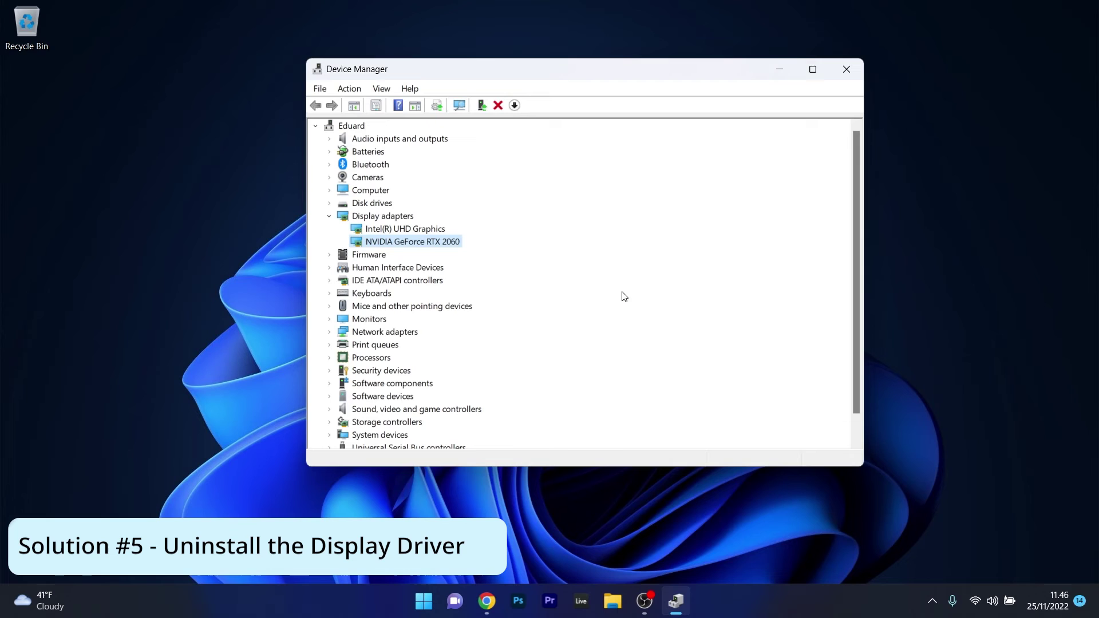
Begin uninstalling the NVIDIA GeForce RTX 2060, also ticking removal of its driver.
{"action": "right_click", "coordinate": [425, 243]}
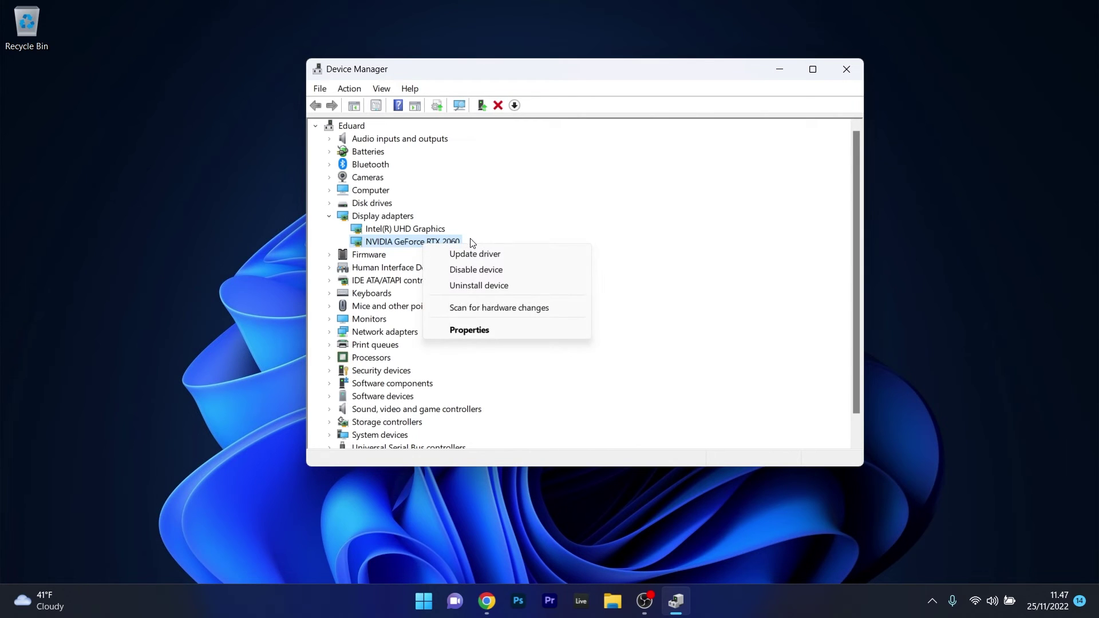
{"action": "left_click", "coordinate": [524, 286]}
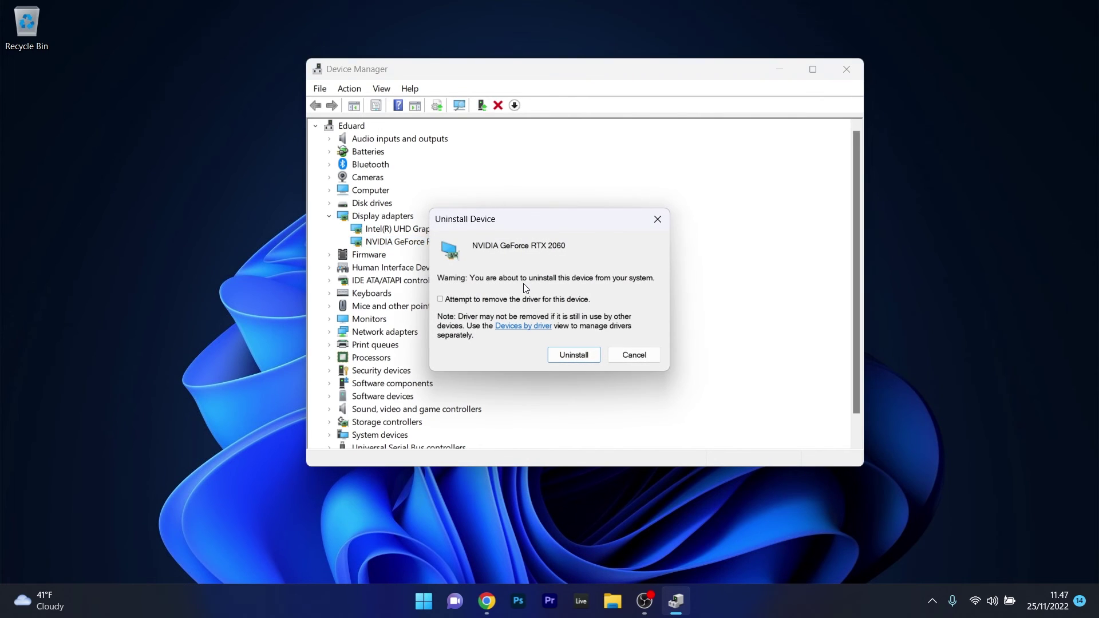
{"action": "left_click", "coordinate": [441, 301]}
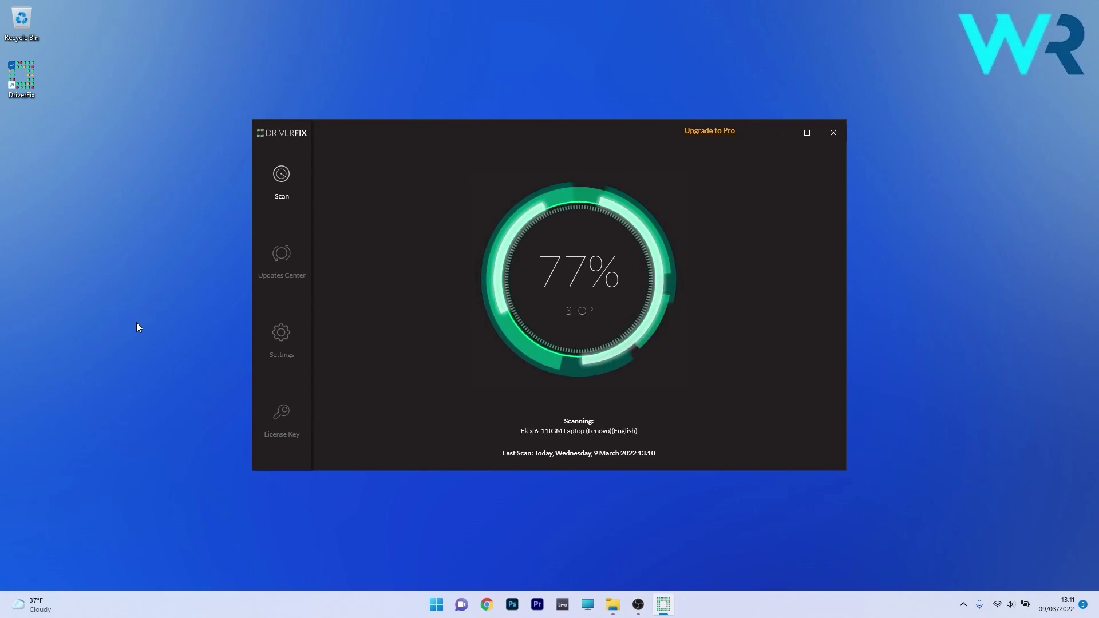
Tick the Bluetooth driver in DriverFix and update it with Automatically Update.
{"action": "left_click", "coordinate": [343, 267]}
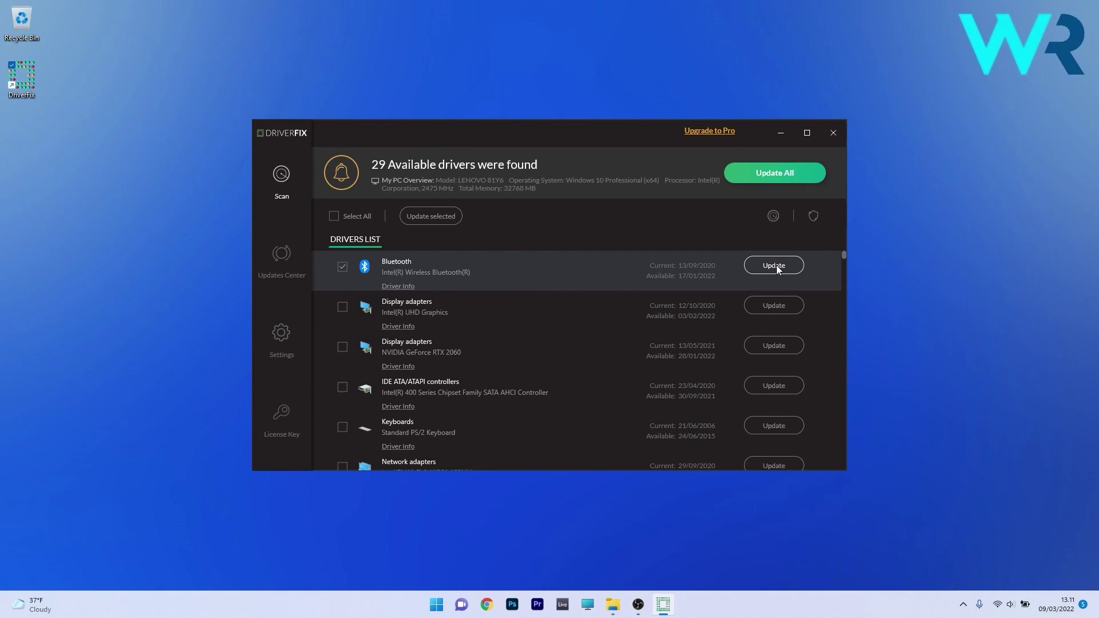
{"action": "left_click", "coordinate": [776, 266]}
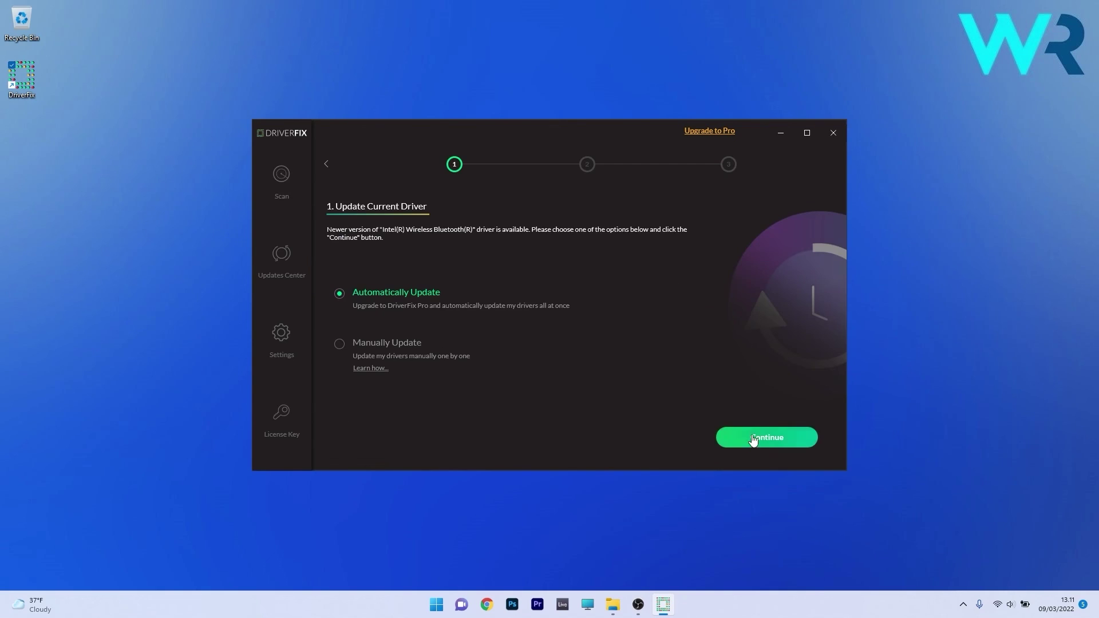
{"action": "left_click", "coordinate": [757, 440]}
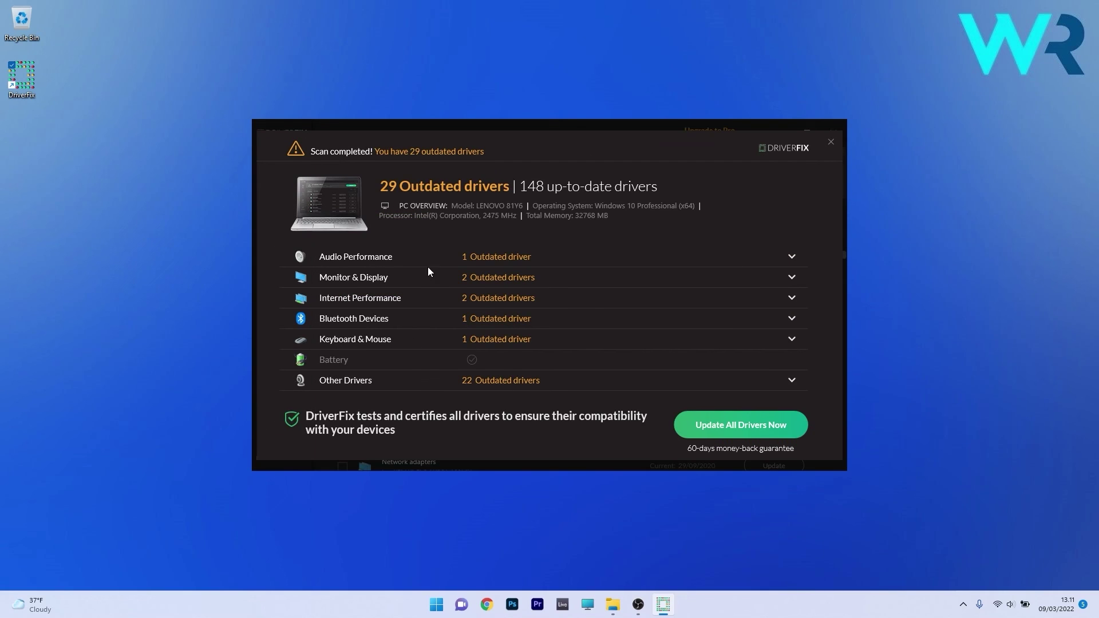